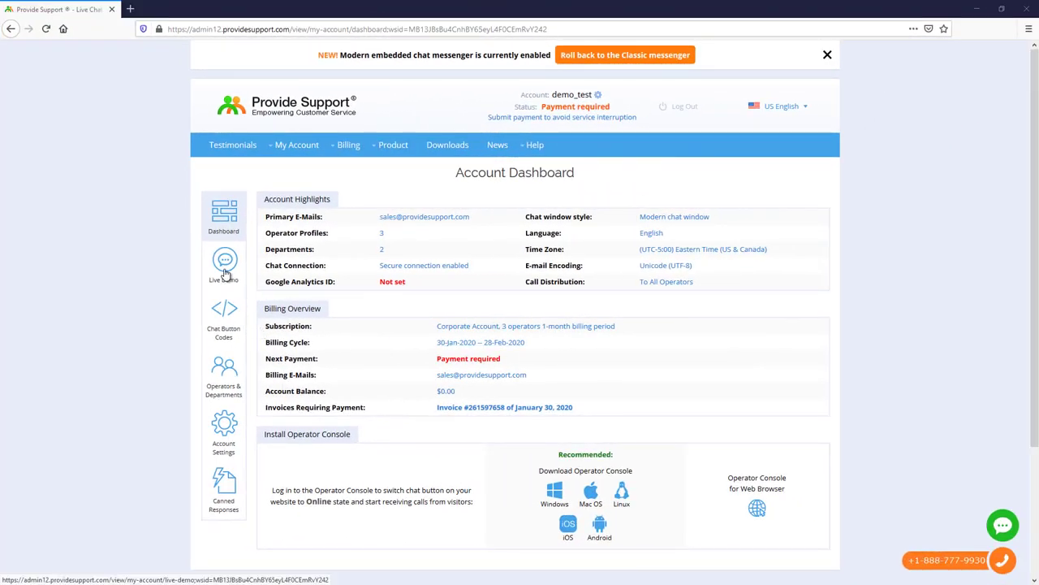
- Open the Leave a Message form from the sample website in the Live Demo to view its current layout
{"action": "left_click", "coordinate": [225, 274]}
{"action": "scroll", "coordinate": [480, 274], "scroll_direction": "down", "scroll_amount": 3}
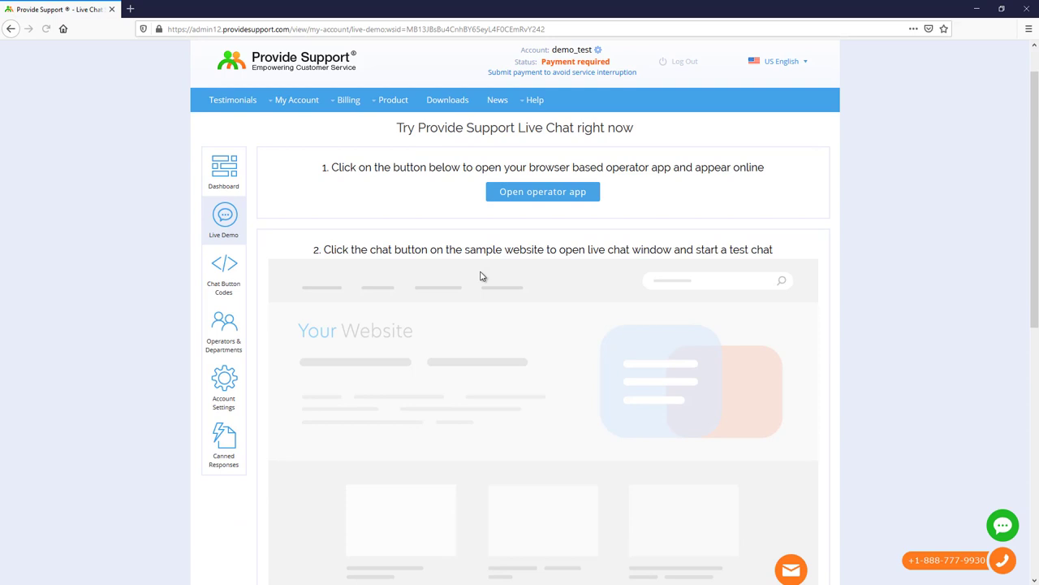
{"action": "left_click", "coordinate": [785, 500]}
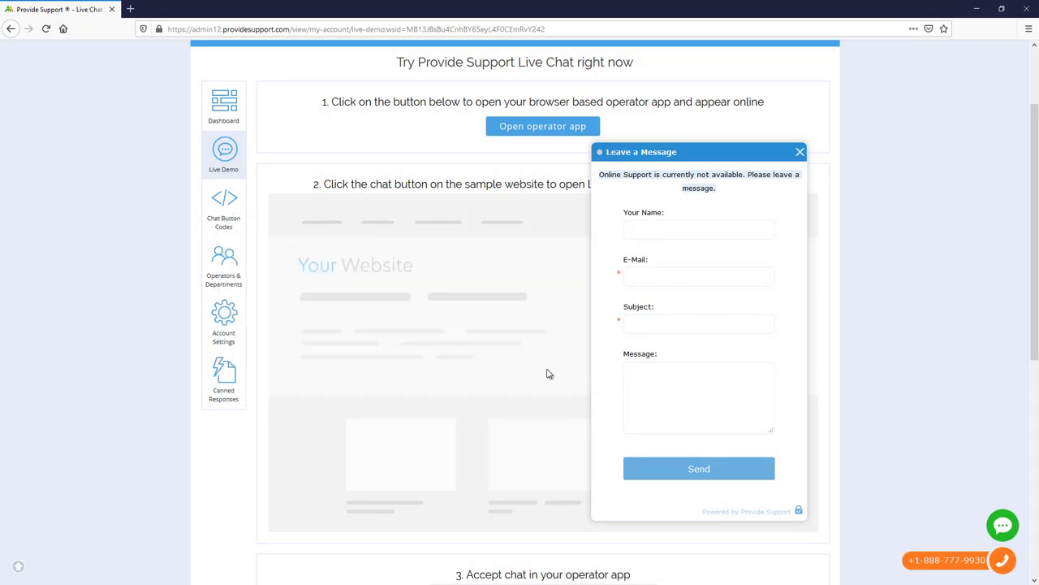
- In the account's Offline Settings, change the recipient of offline messages to the support e-mail address and save
{"action": "left_click", "coordinate": [230, 325]}
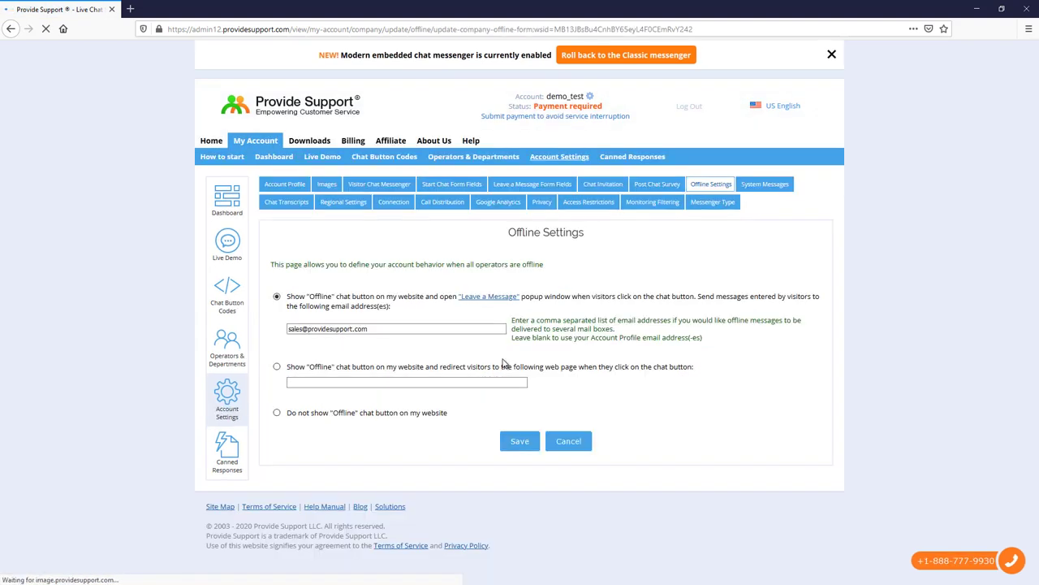
{"action": "double_click", "coordinate": [299, 329]}
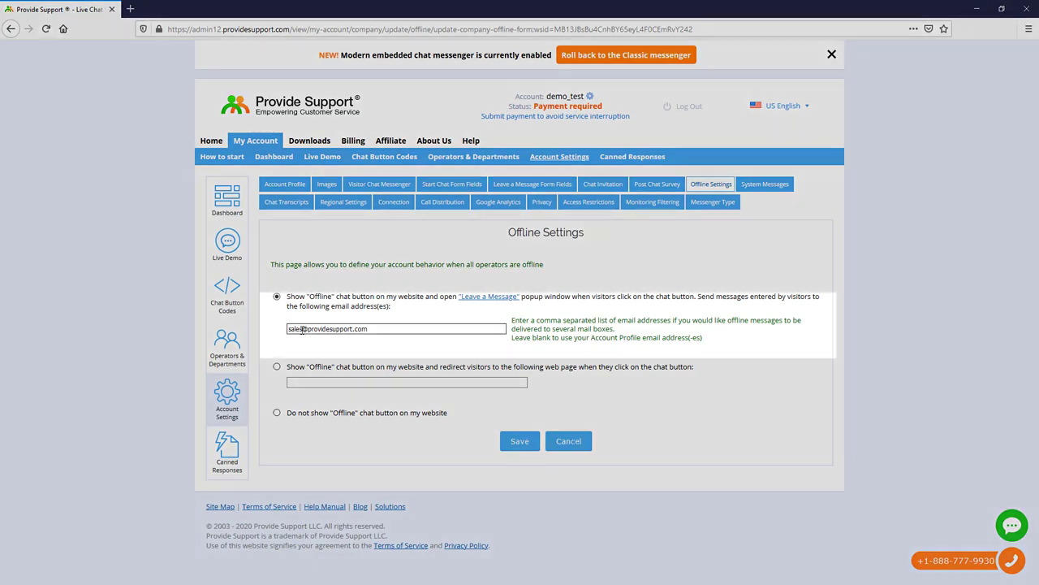
{"action": "type", "text": "support"}
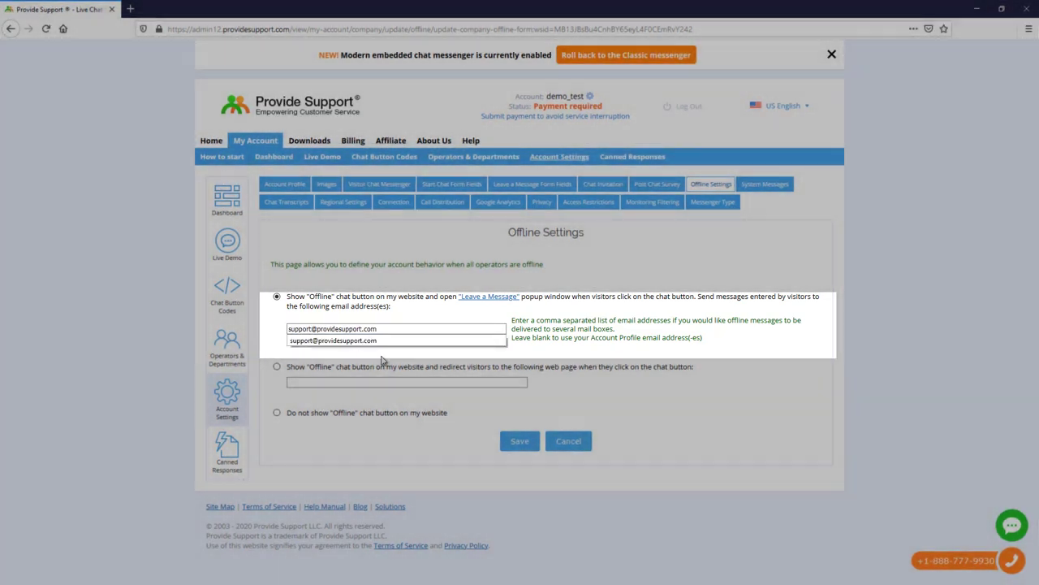
{"action": "left_click", "coordinate": [526, 441]}
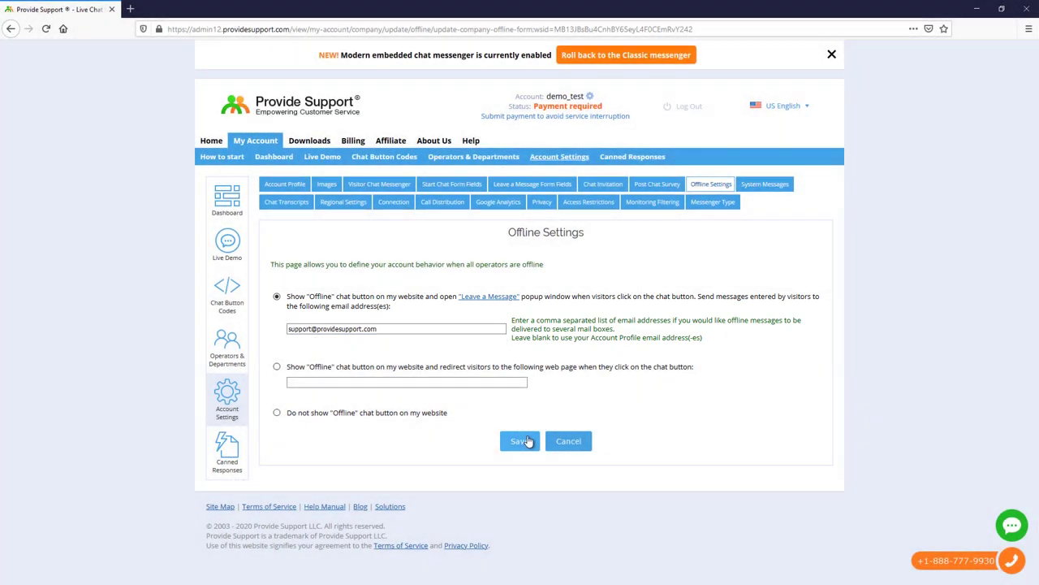
{"action": "left_click", "coordinate": [546, 341]}
- Add a required Text field titled Customer ID to the Leave a Message form and place it between E-Mail and Subject
{"action": "left_click", "coordinate": [499, 186]}
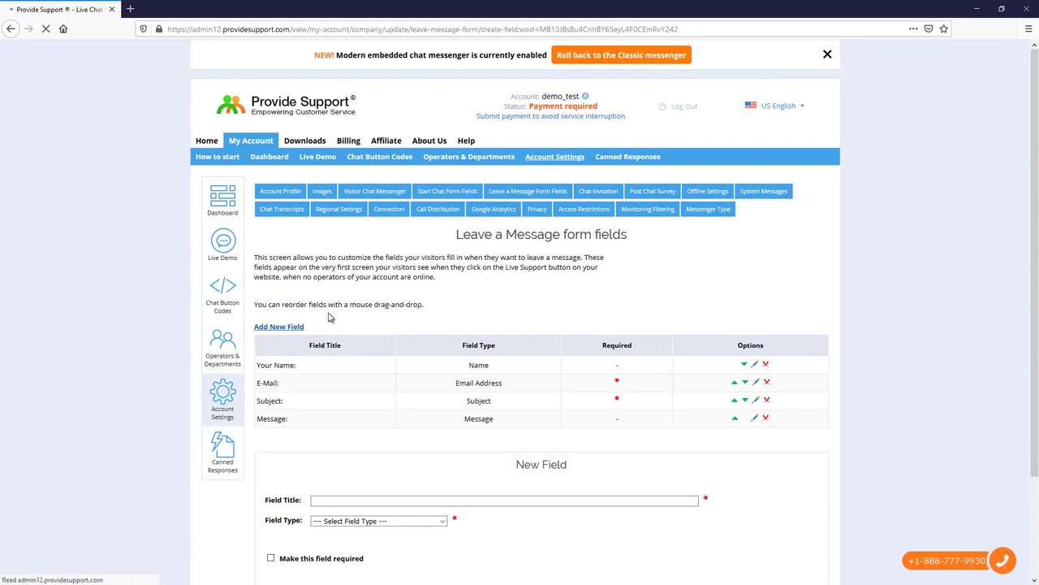
{"action": "left_click", "coordinate": [323, 501]}
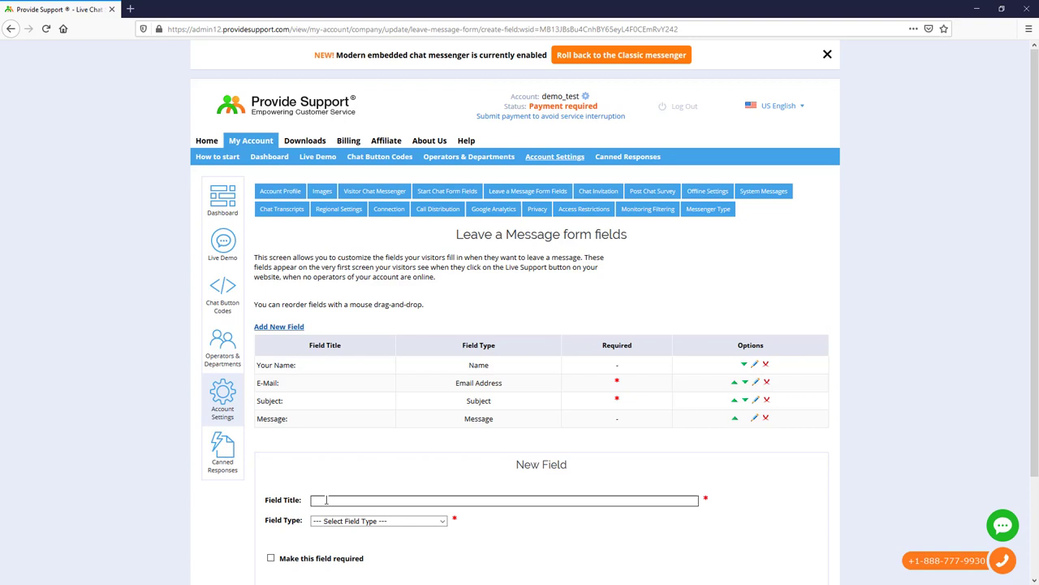
{"action": "type", "text": "C"}
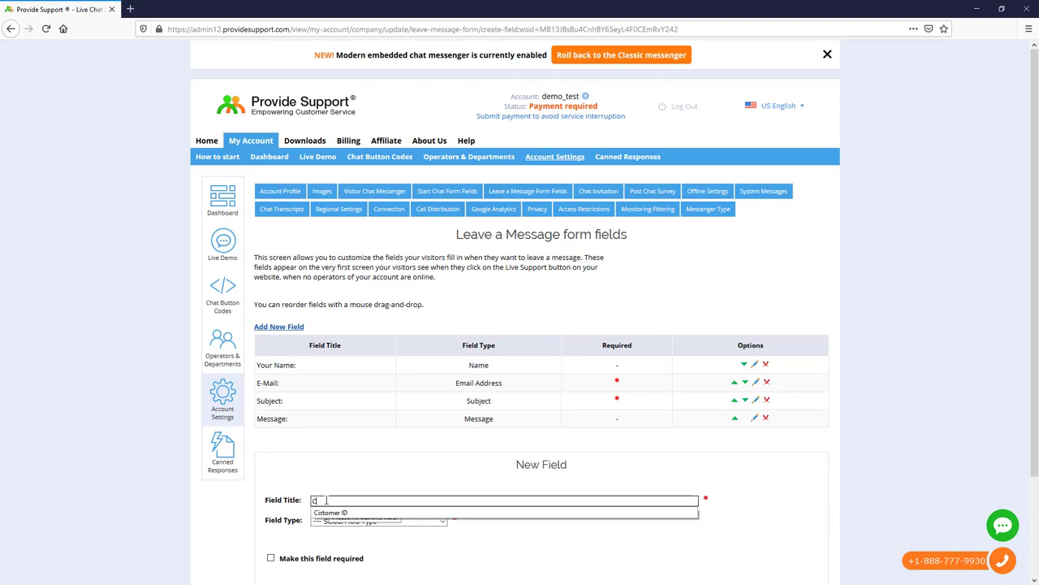
{"action": "type", "text": "us"}
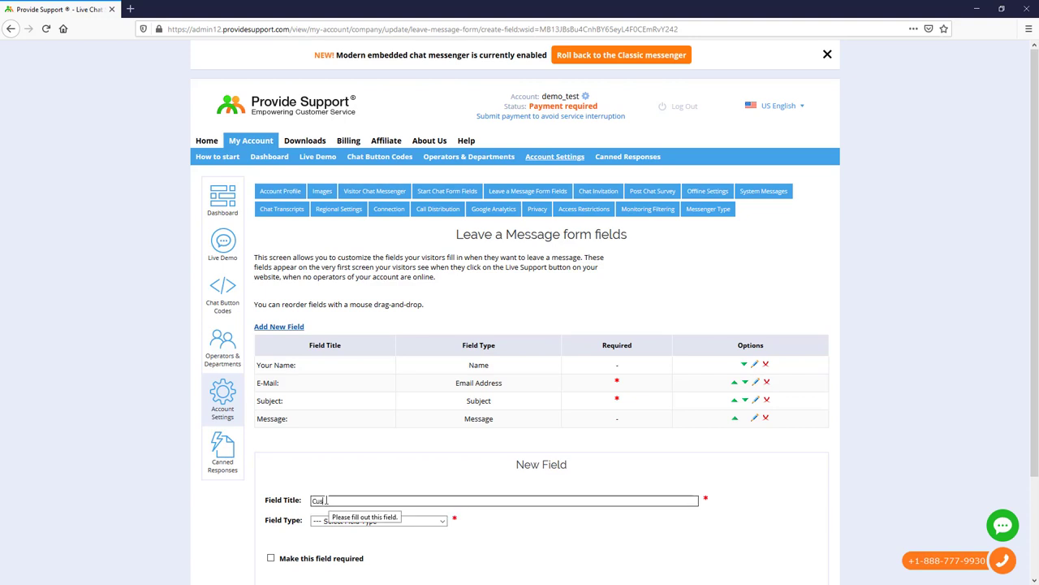
{"action": "type", "text": "tomer ID"}
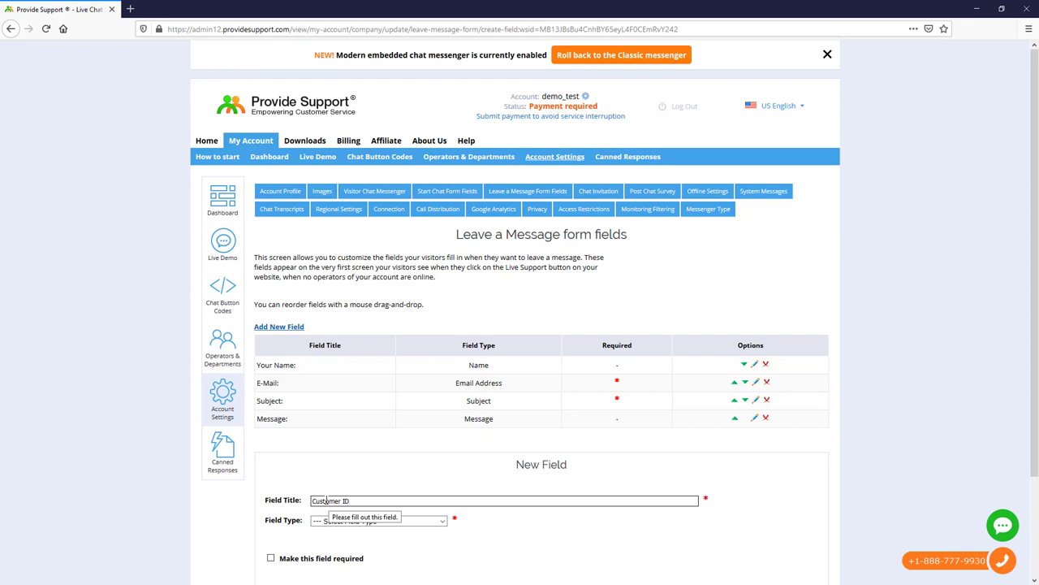
{"action": "left_click", "coordinate": [399, 521]}
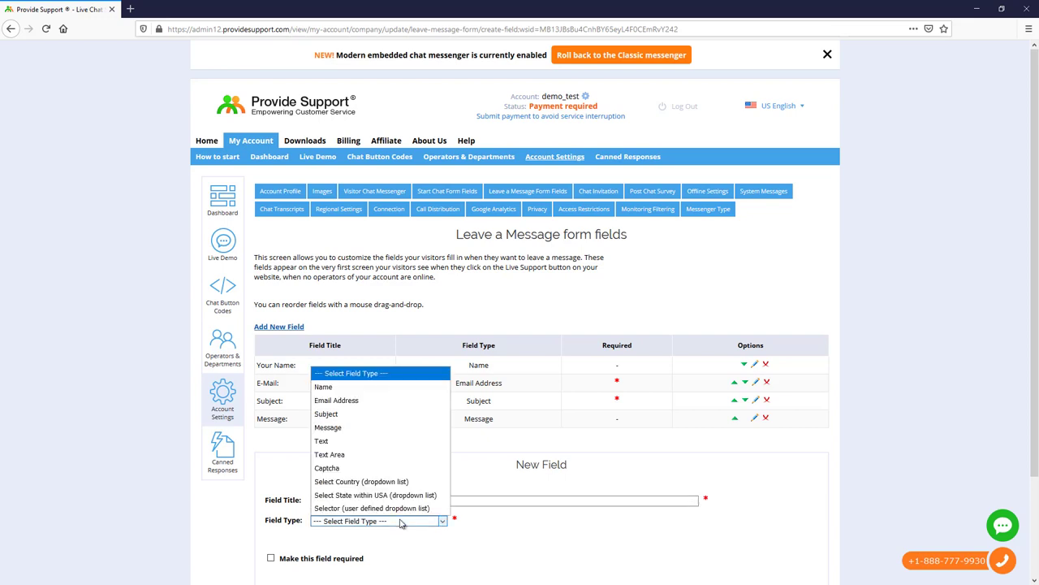
{"action": "left_click", "coordinate": [321, 442]}
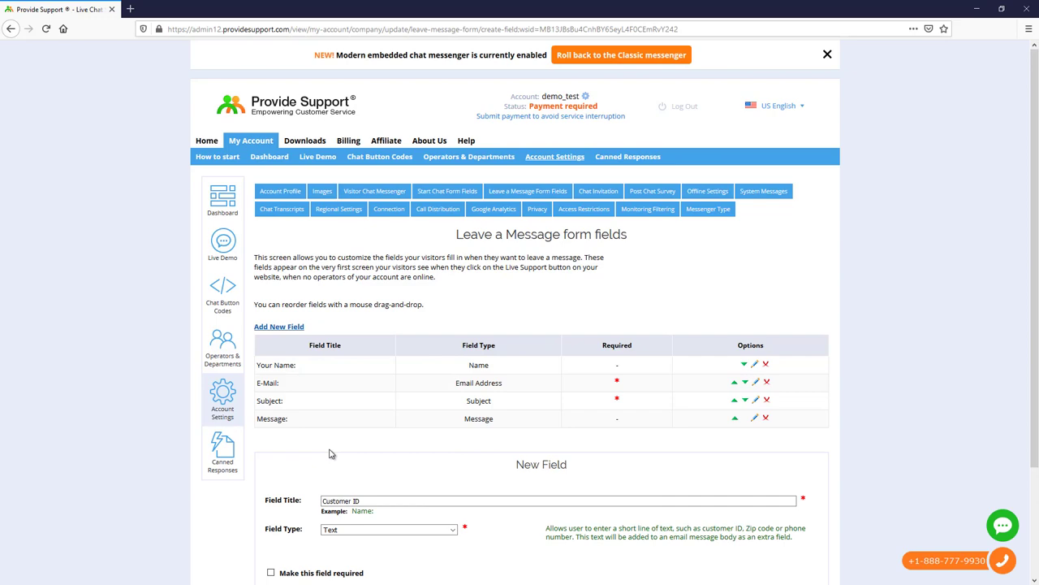
{"action": "scroll", "coordinate": [329, 455], "scroll_direction": "down", "scroll_amount": 3}
{"action": "left_click", "coordinate": [271, 439]}
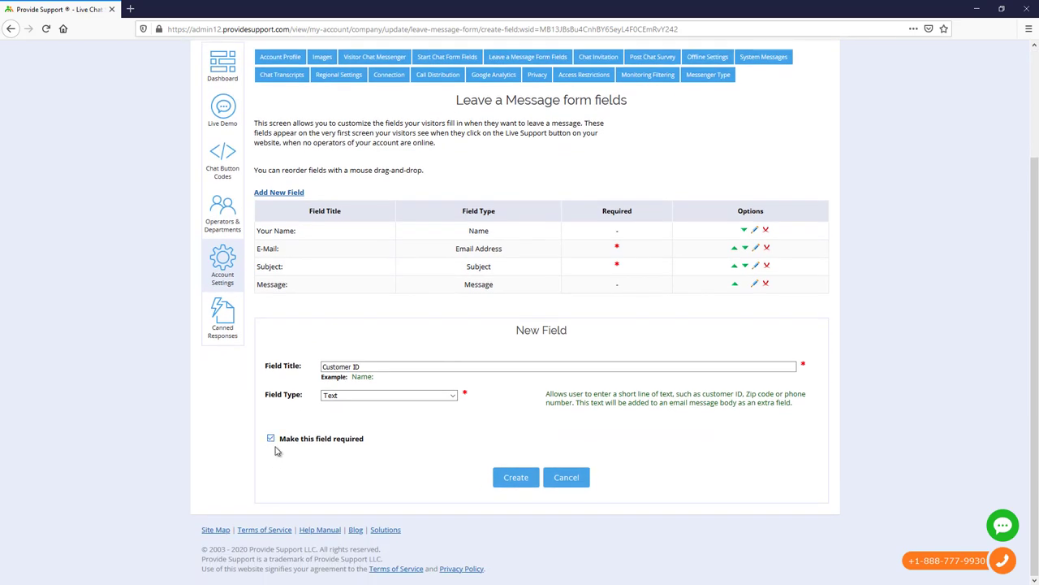
{"action": "left_click", "coordinate": [510, 485]}
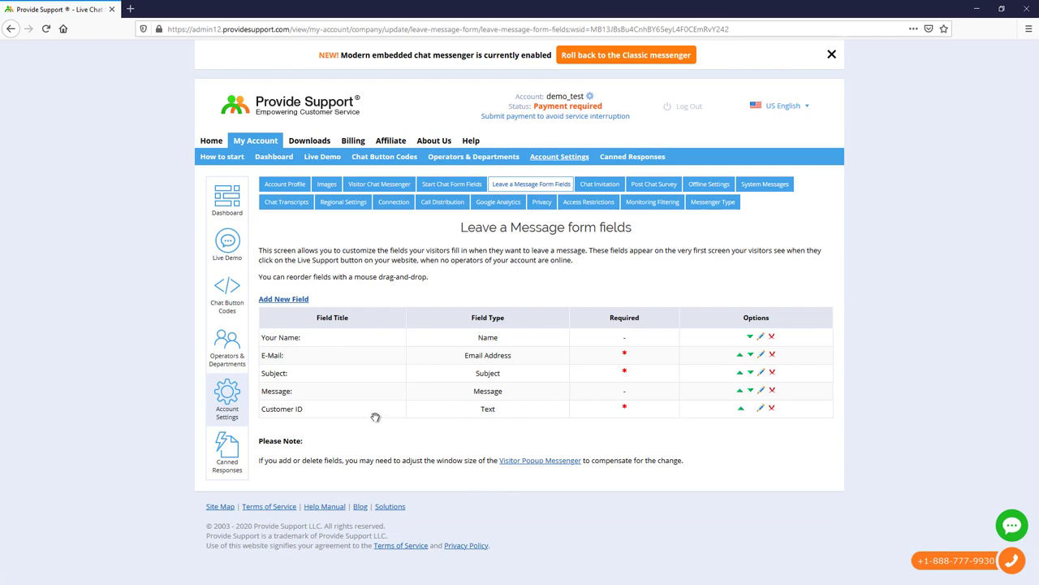
{"action": "left_click_drag", "start_coordinate": [374, 415], "coordinate": [379, 376]}
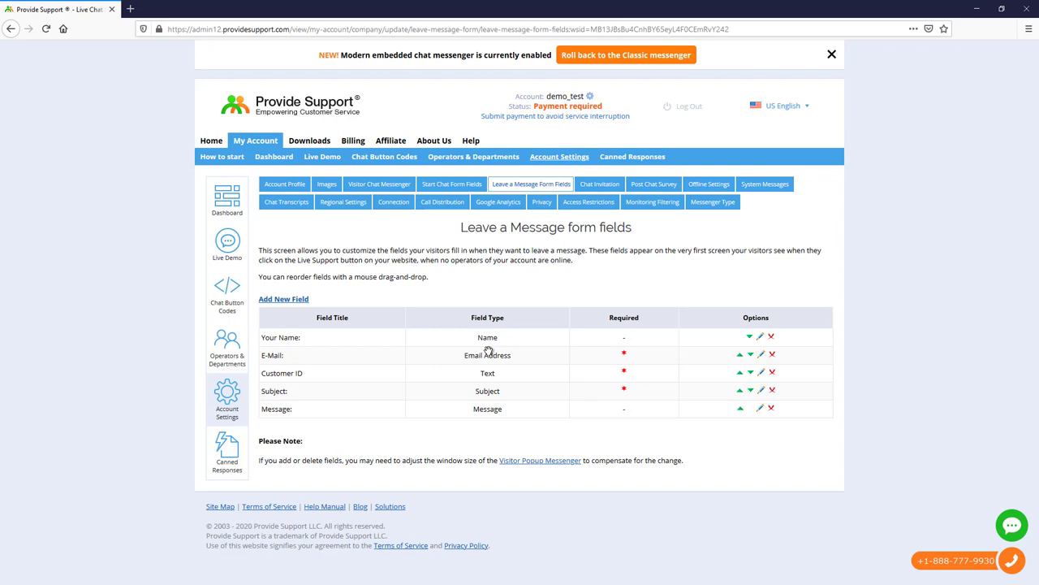
- In System Messages, set the Leave a Message header to "<b>Online Support is currently not available. Please leave a message</b>" and save
{"action": "left_click", "coordinate": [767, 186]}
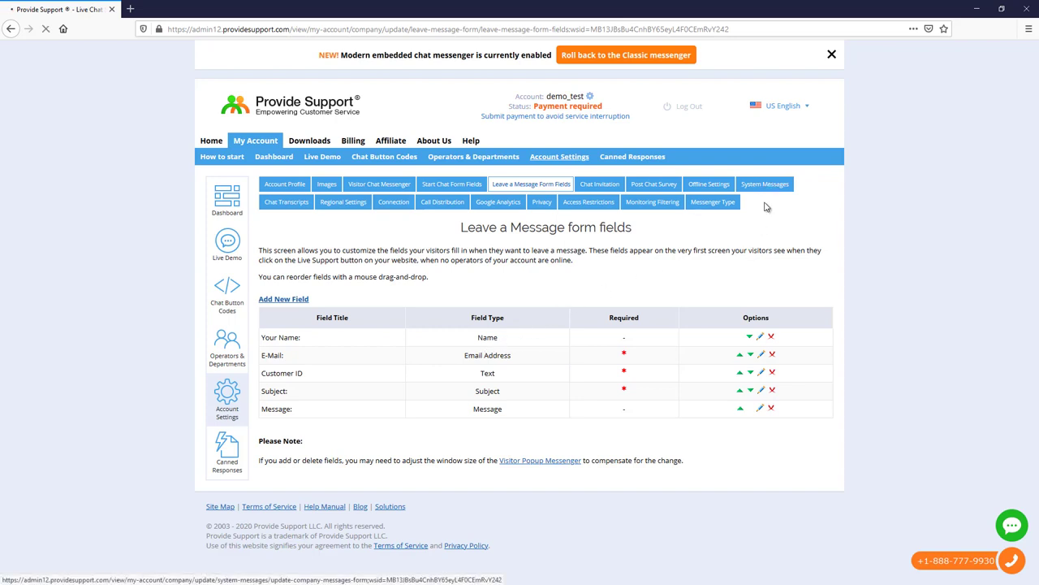
{"action": "left_click", "coordinate": [467, 450]}
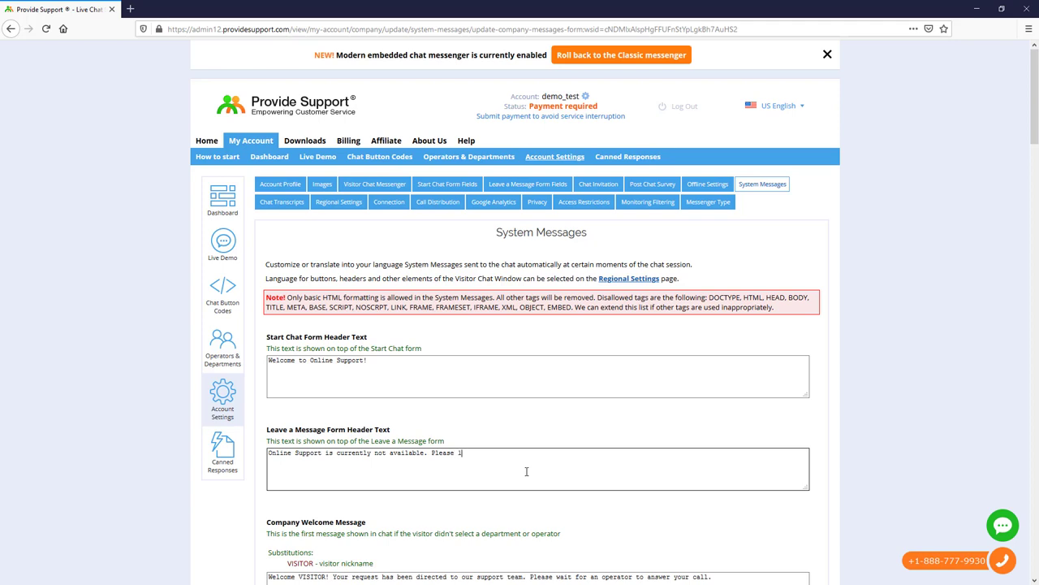
{"action": "type", "text": "ve<b>"}
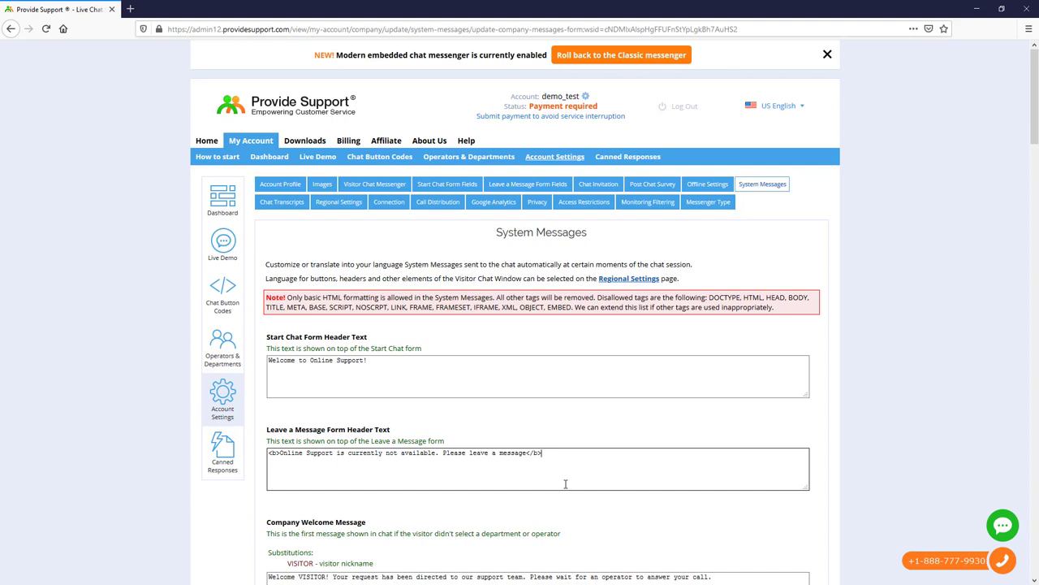
{"action": "scroll", "coordinate": [555, 484], "scroll_direction": "down", "scroll_amount": 20}
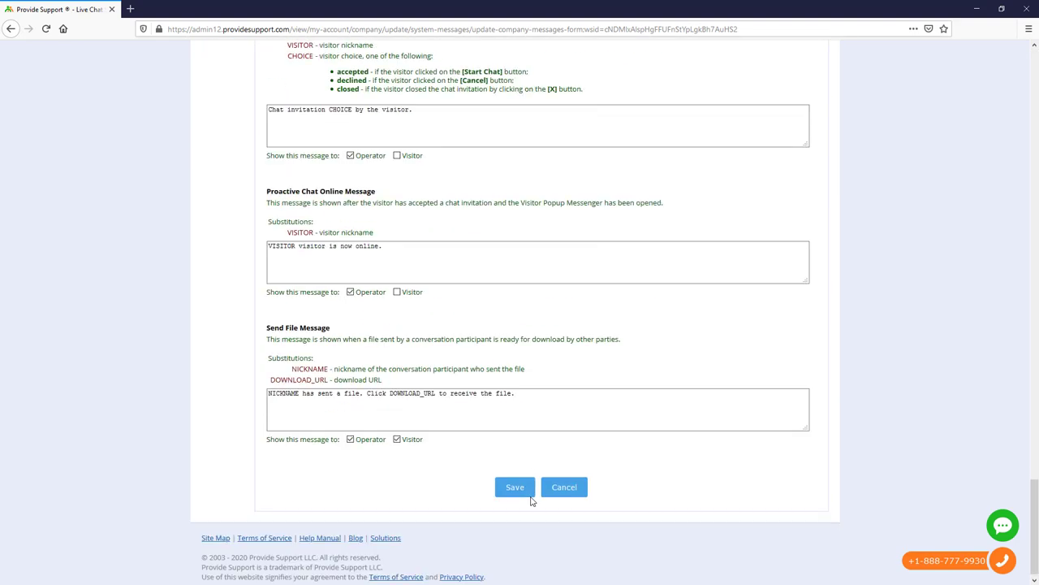
{"action": "left_click", "coordinate": [520, 485]}
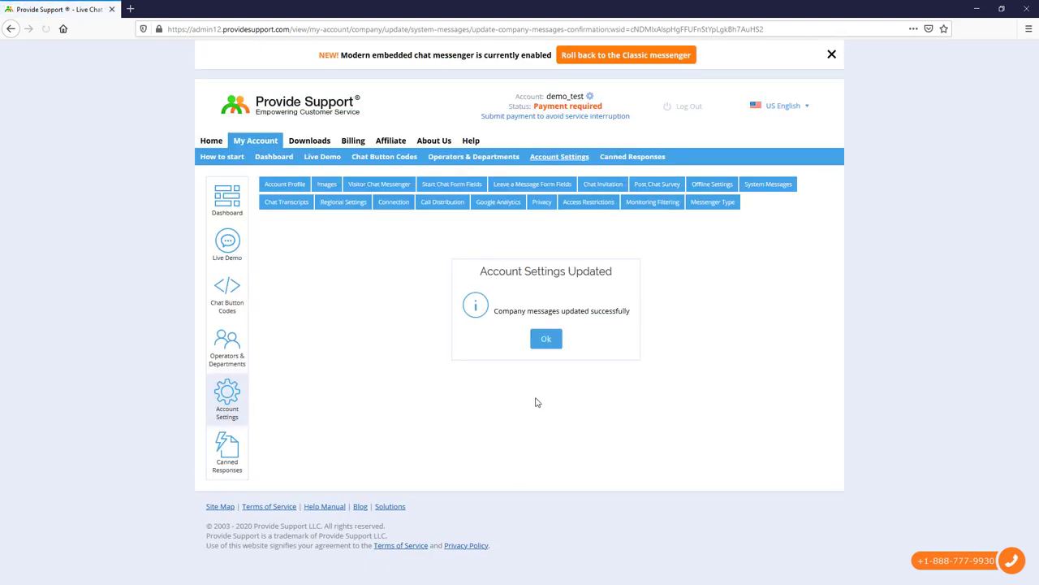
{"action": "left_click", "coordinate": [544, 341]}
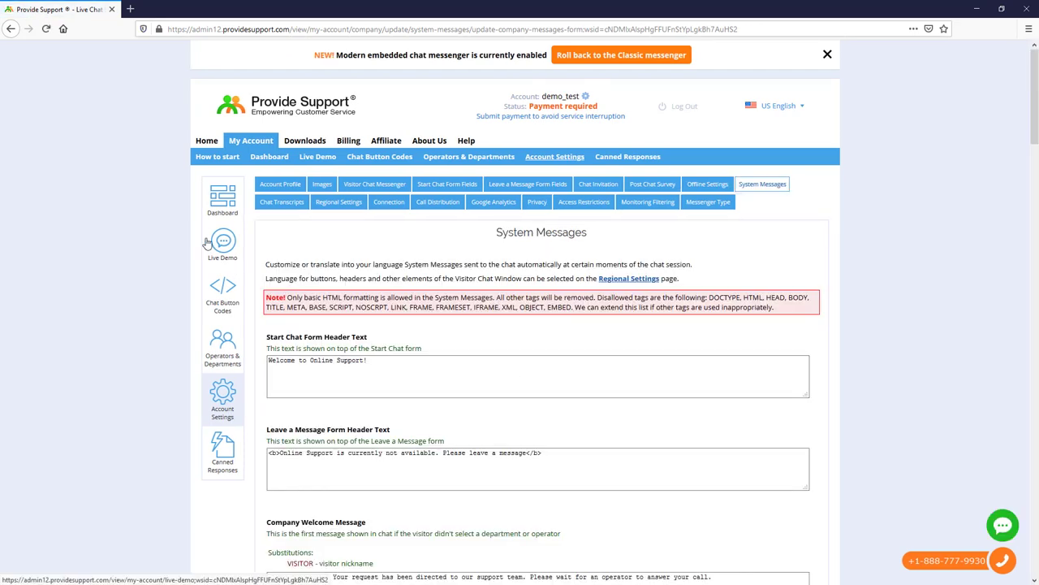
- Check the header and field order of the Leave a Message form in the Live Demo, and close the form
{"action": "left_click", "coordinate": [224, 249]}
{"action": "scroll", "coordinate": [634, 331], "scroll_direction": "down", "scroll_amount": 3}
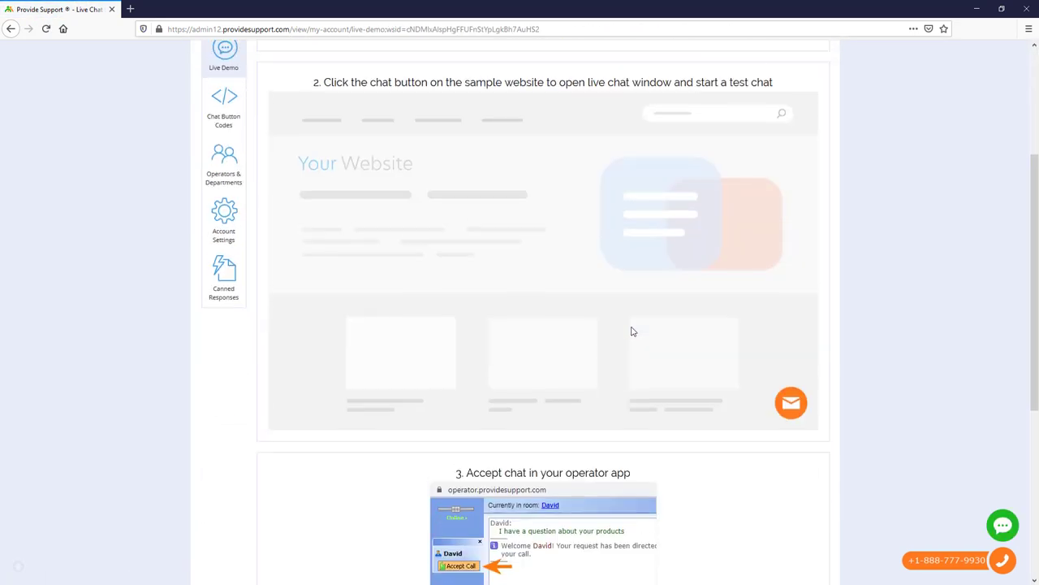
{"action": "scroll", "coordinate": [634, 332], "scroll_direction": "down", "scroll_amount": 1}
{"action": "left_click", "coordinate": [790, 339]}
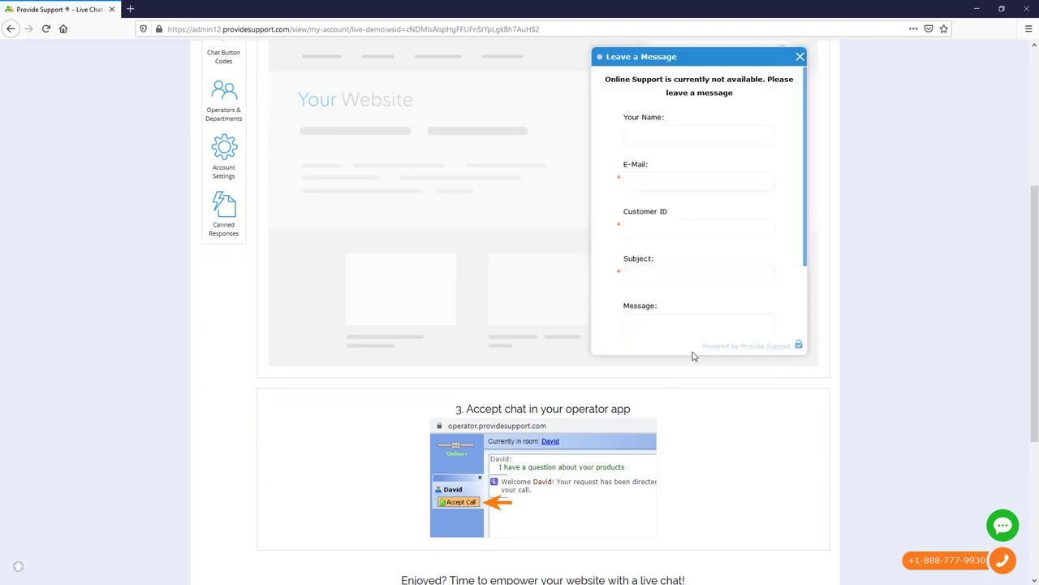
{"action": "scroll", "coordinate": [727, 271], "scroll_direction": "down", "scroll_amount": 3}
{"action": "scroll", "coordinate": [723, 274], "scroll_direction": "up", "scroll_amount": 5}
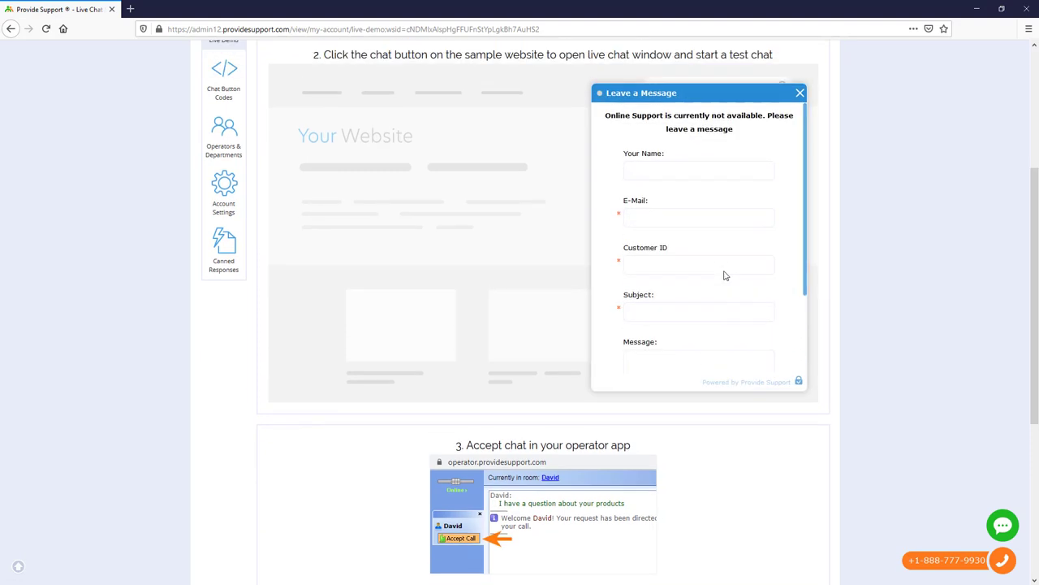
{"action": "left_click", "coordinate": [800, 223]}
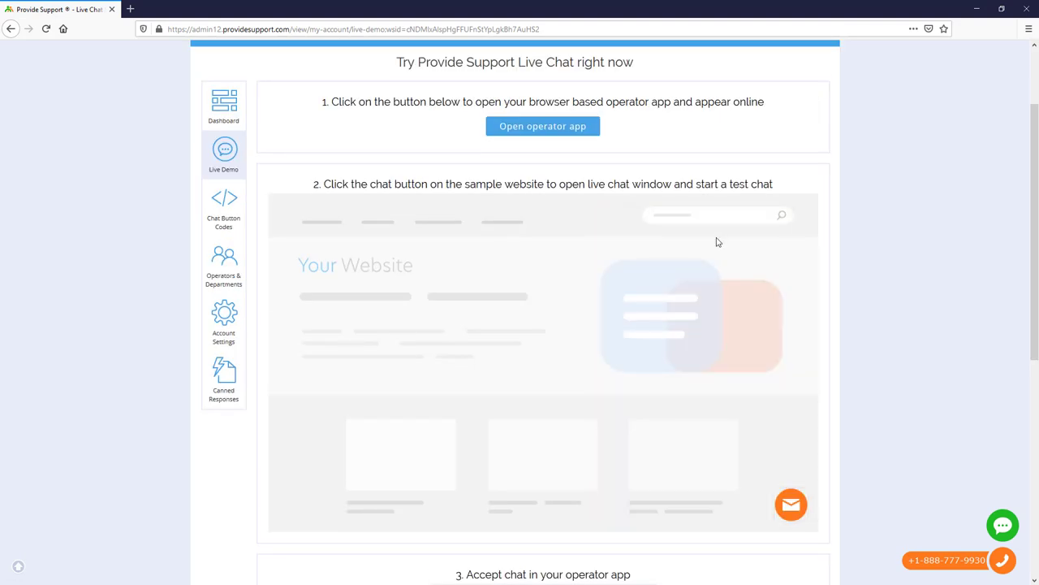
- Increase the chat messenger height in the Visitor Live Chat Messenger settings and save the change
{"action": "left_click", "coordinate": [219, 320]}
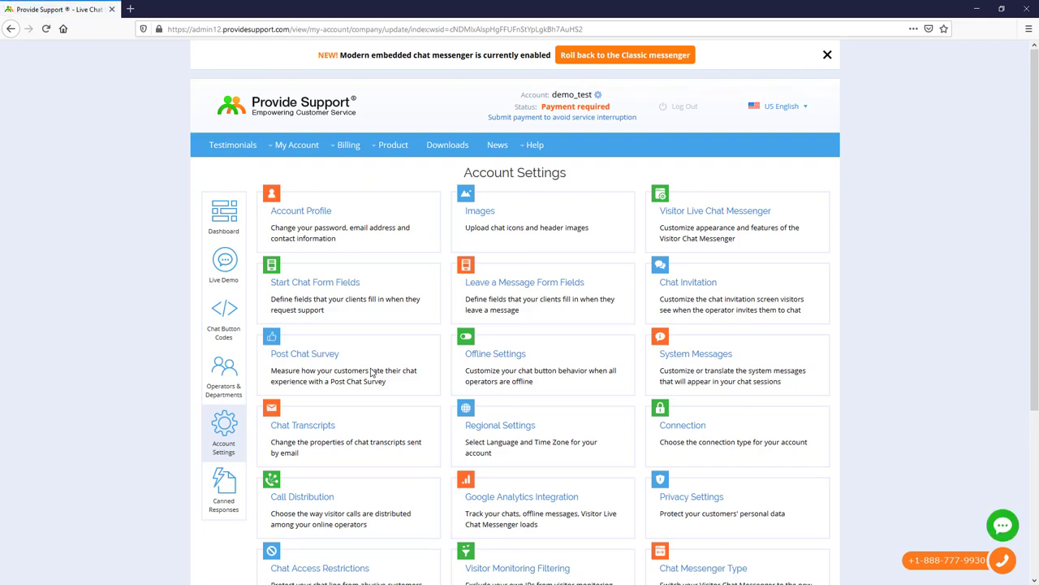
{"action": "left_click", "coordinate": [670, 219]}
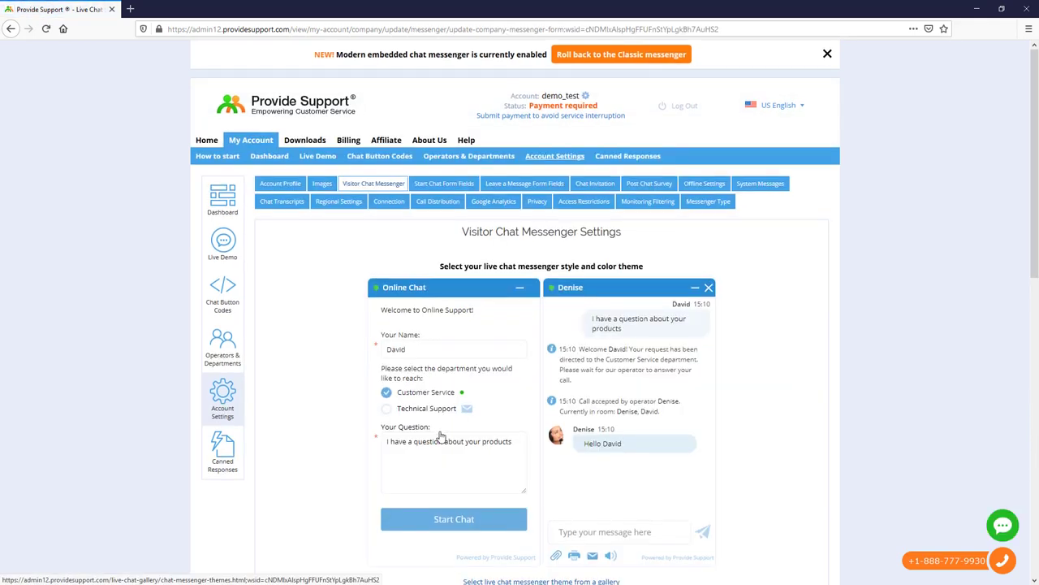
{"action": "scroll", "coordinate": [441, 436], "scroll_direction": "down", "scroll_amount": 3}
{"action": "scroll", "coordinate": [441, 436], "scroll_direction": "down", "scroll_amount": 1}
{"action": "left_click_drag", "start_coordinate": [441, 370], "coordinate": [390, 371]}
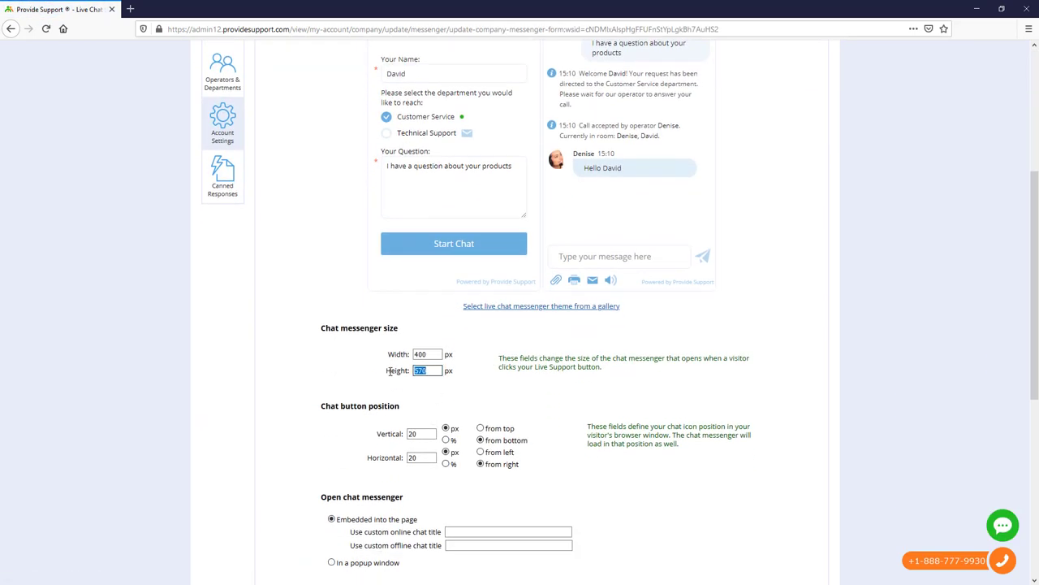
{"action": "type", "text": "500"}
{"action": "scroll", "coordinate": [476, 379], "scroll_direction": "down", "scroll_amount": 5}
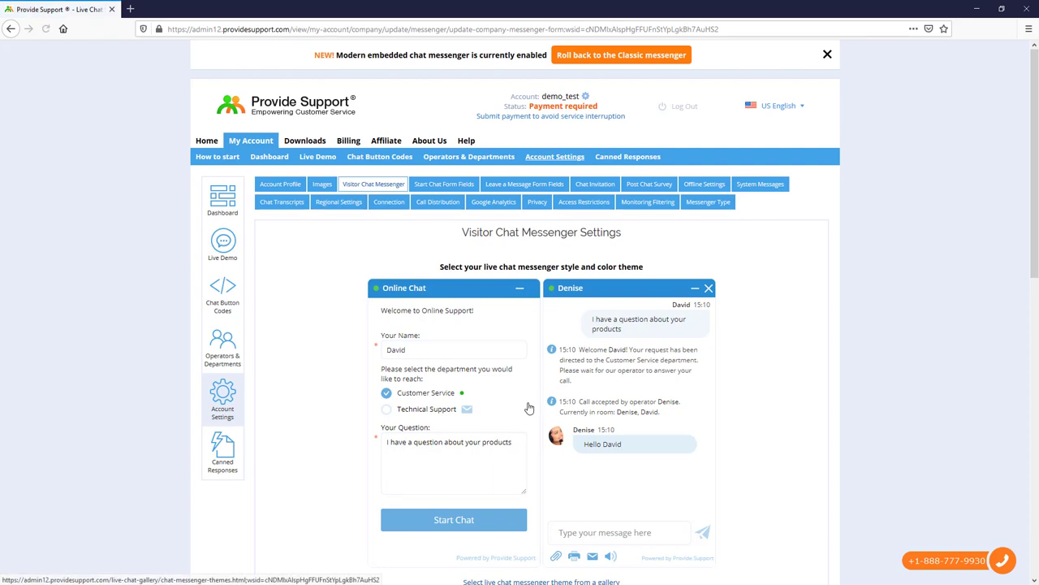
- Reopen the Leave a Message form in the Live Demo to check how its fields fit the resized window
{"action": "left_click", "coordinate": [224, 243]}
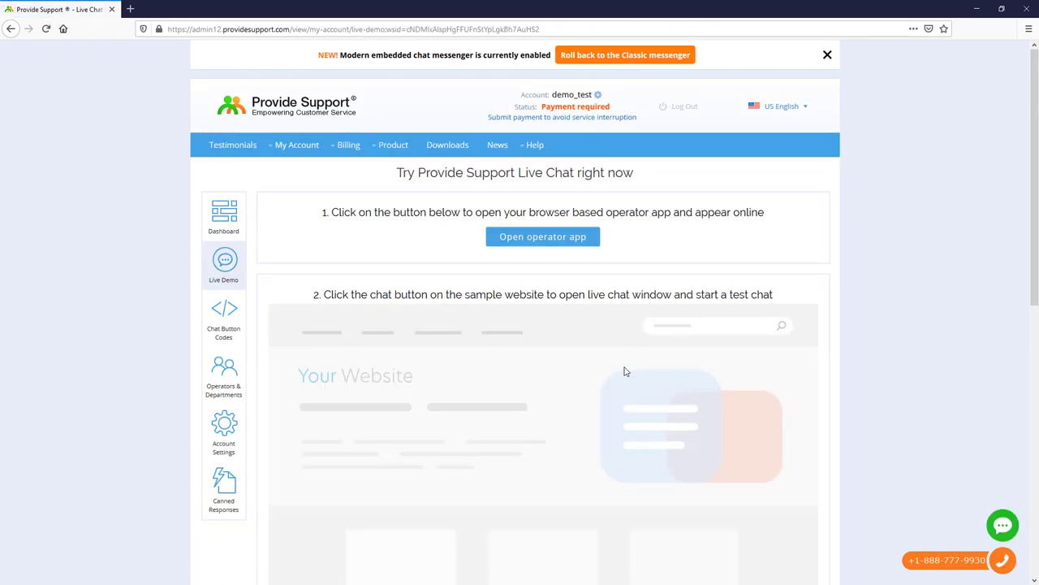
{"action": "scroll", "coordinate": [625, 371], "scroll_direction": "down", "scroll_amount": 2}
{"action": "left_click", "coordinate": [787, 453]}
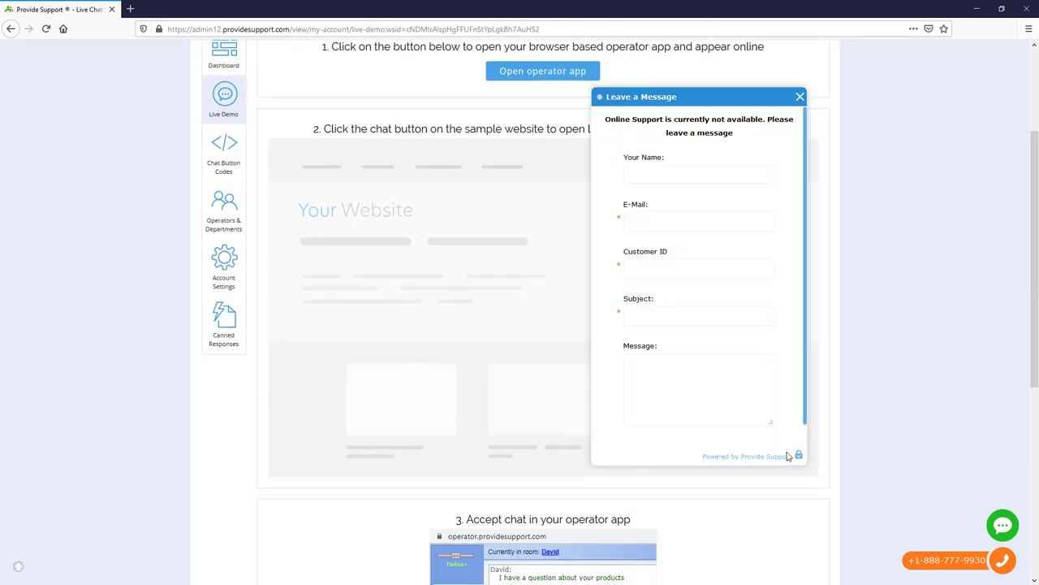
{"action": "scroll", "coordinate": [777, 431], "scroll_direction": "down", "scroll_amount": 2}
{"action": "scroll", "coordinate": [774, 433], "scroll_direction": "up", "scroll_amount": 2}
- Fill in the visitor's name, e-mail address and customer ID in the Leave a Message form
{"action": "left_click", "coordinate": [658, 180]}
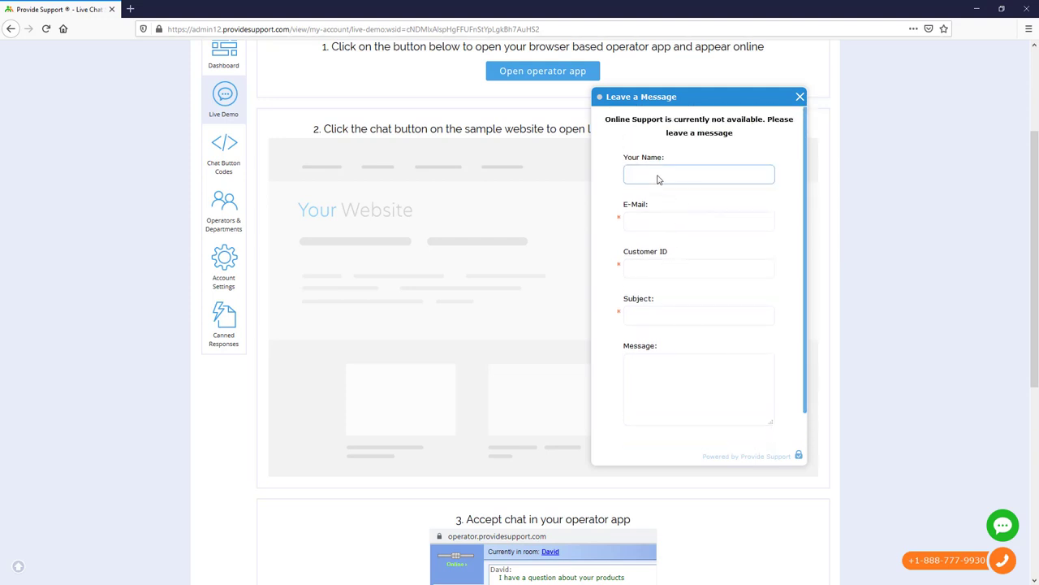
{"action": "type", "text": "Sarah"}
{"action": "left_click", "coordinate": [649, 229]}
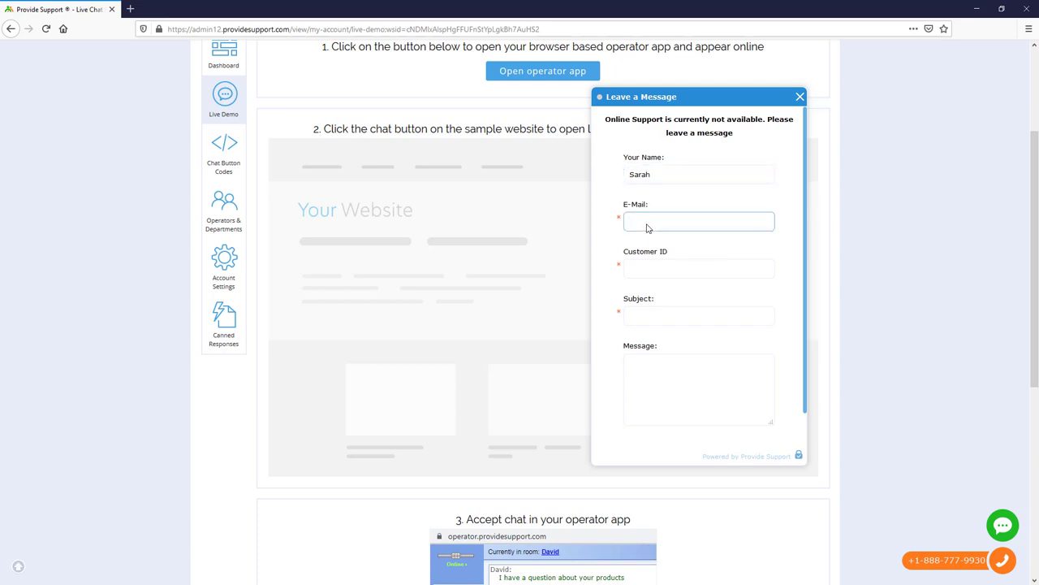
{"action": "type", "text": "in"}
{"action": "left_click", "coordinate": [652, 246]}
{"action": "left_click", "coordinate": [659, 266]}
{"action": "type", "text": "97543"}
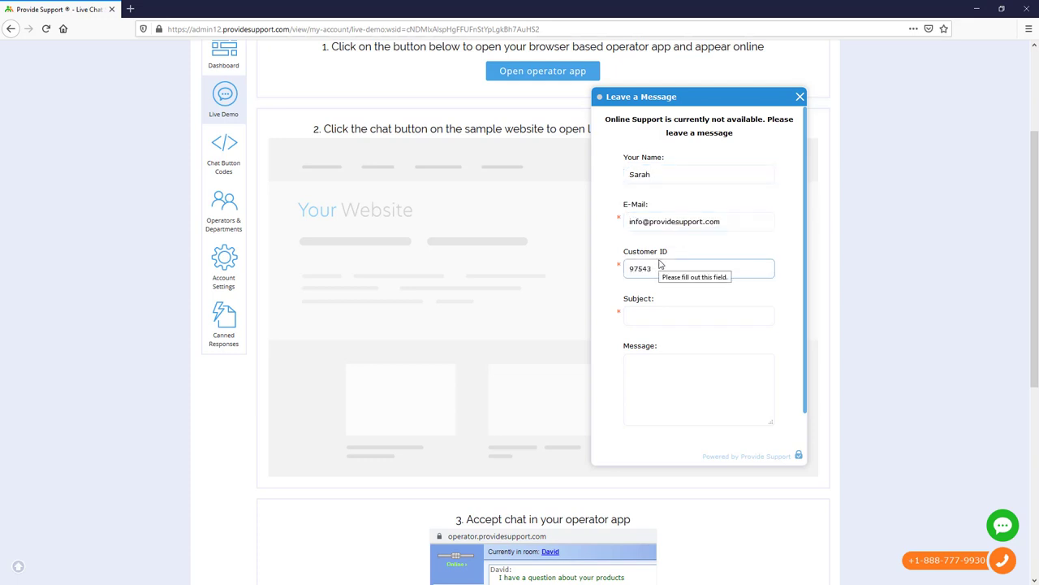
- Enter the subject "I have a question about your pricing" and the message "How much is your corporate account?", and send the offline message
{"action": "left_click", "coordinate": [655, 318]}
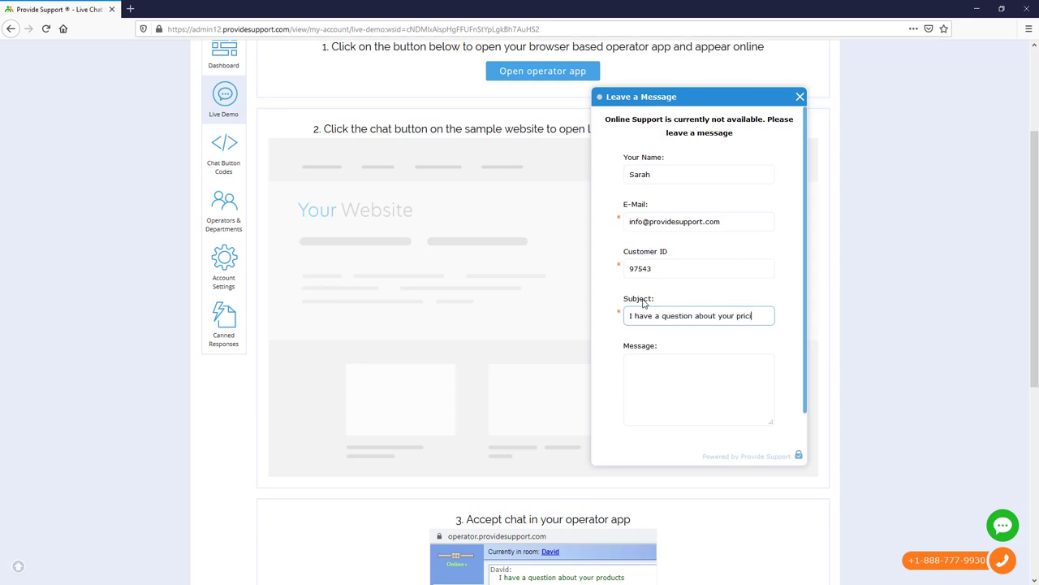
{"action": "left_click", "coordinate": [646, 376]}
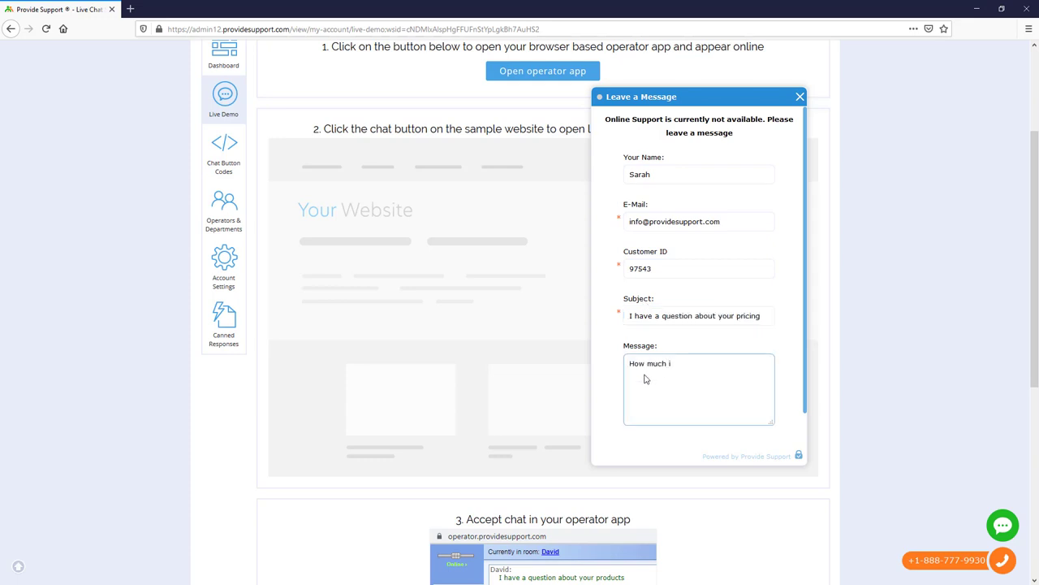
{"action": "type", "text": "How much is your corporate account?"}
{"action": "scroll", "coordinate": [762, 345], "scroll_direction": "down", "scroll_amount": 1}
{"action": "left_click", "coordinate": [697, 427]}
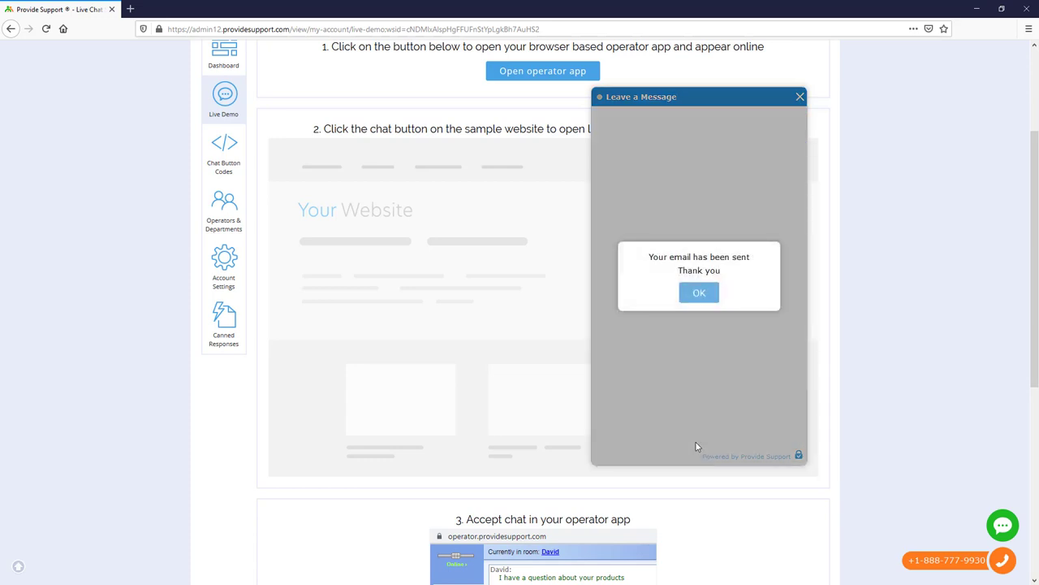